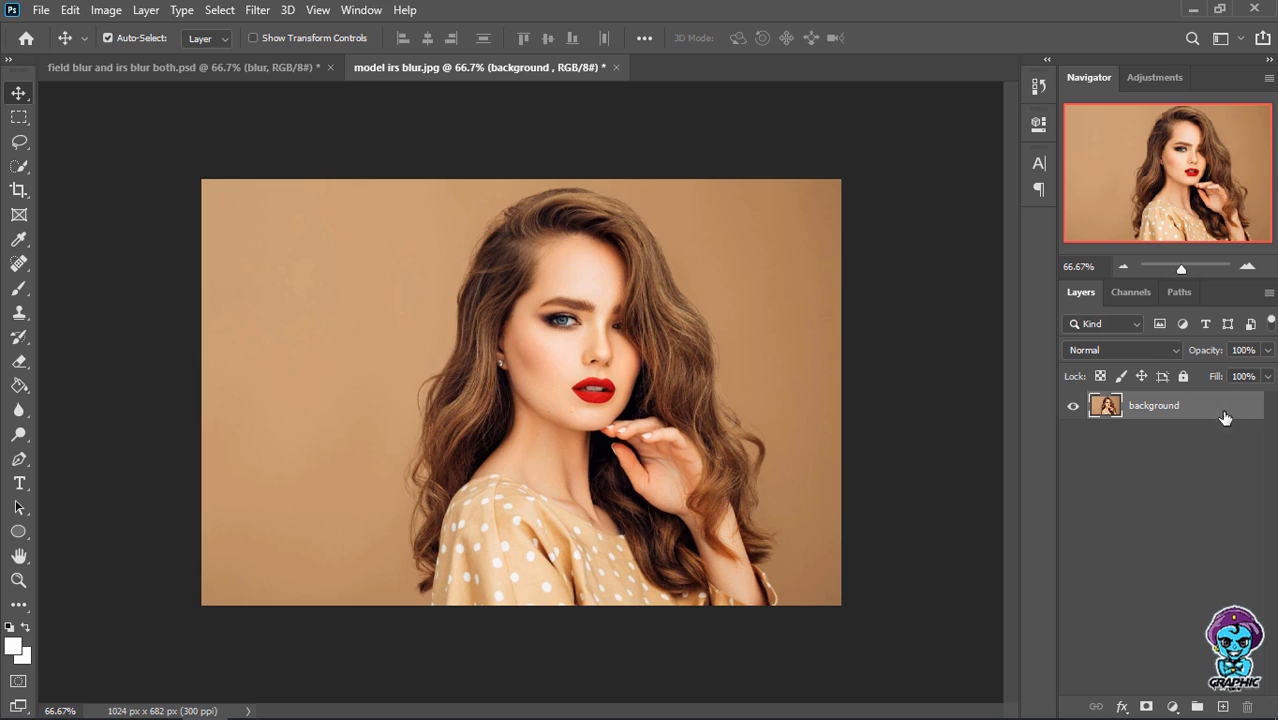
- Duplicate the background layer and rename the copy as blur
key("ctrl+j")
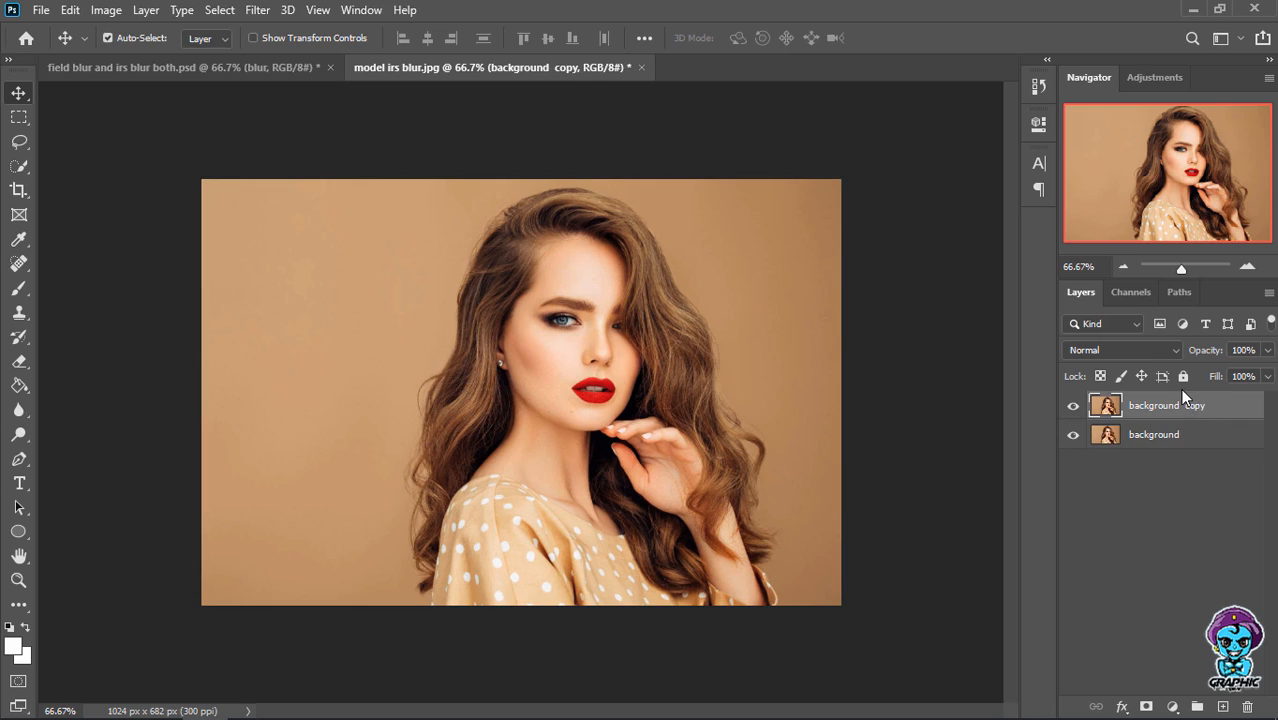
double_click(1178, 406)
left_click_drag(1213, 406, 1040, 414)
type("blur")
key("Return")
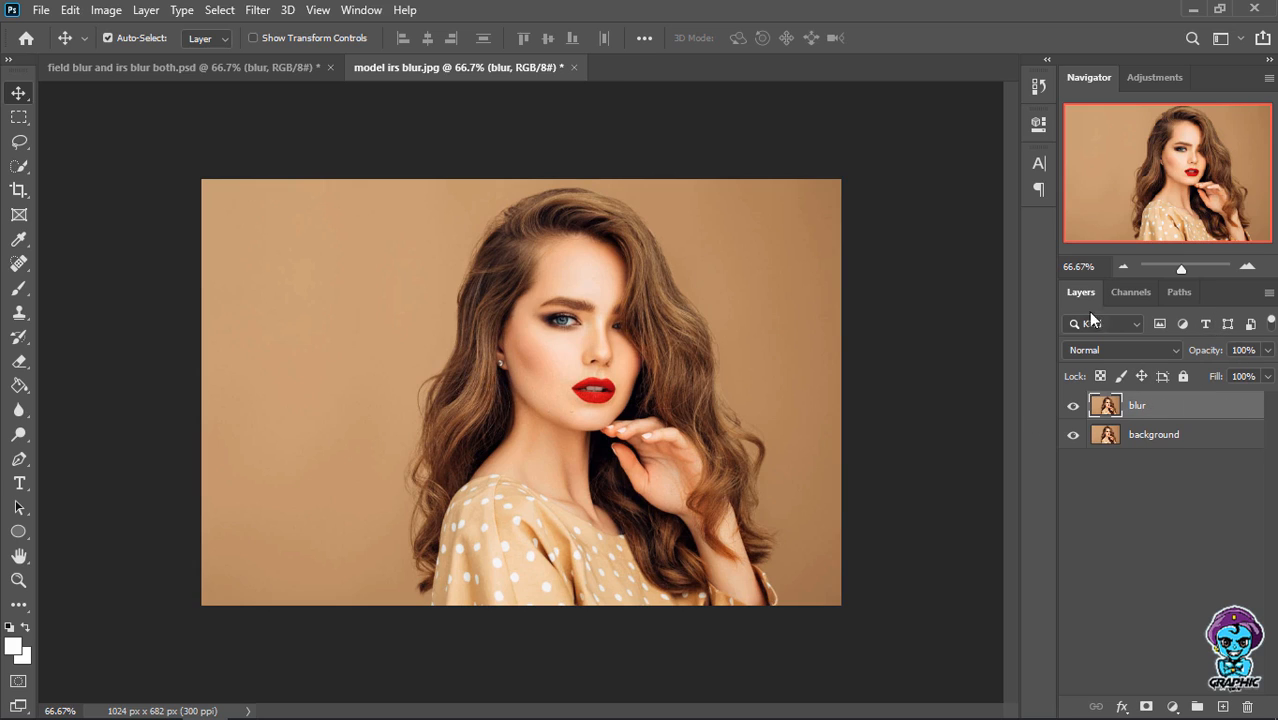
- Convert the blur layer for smart filters, accepting its conversion to a smart object
left_click(266, 13)
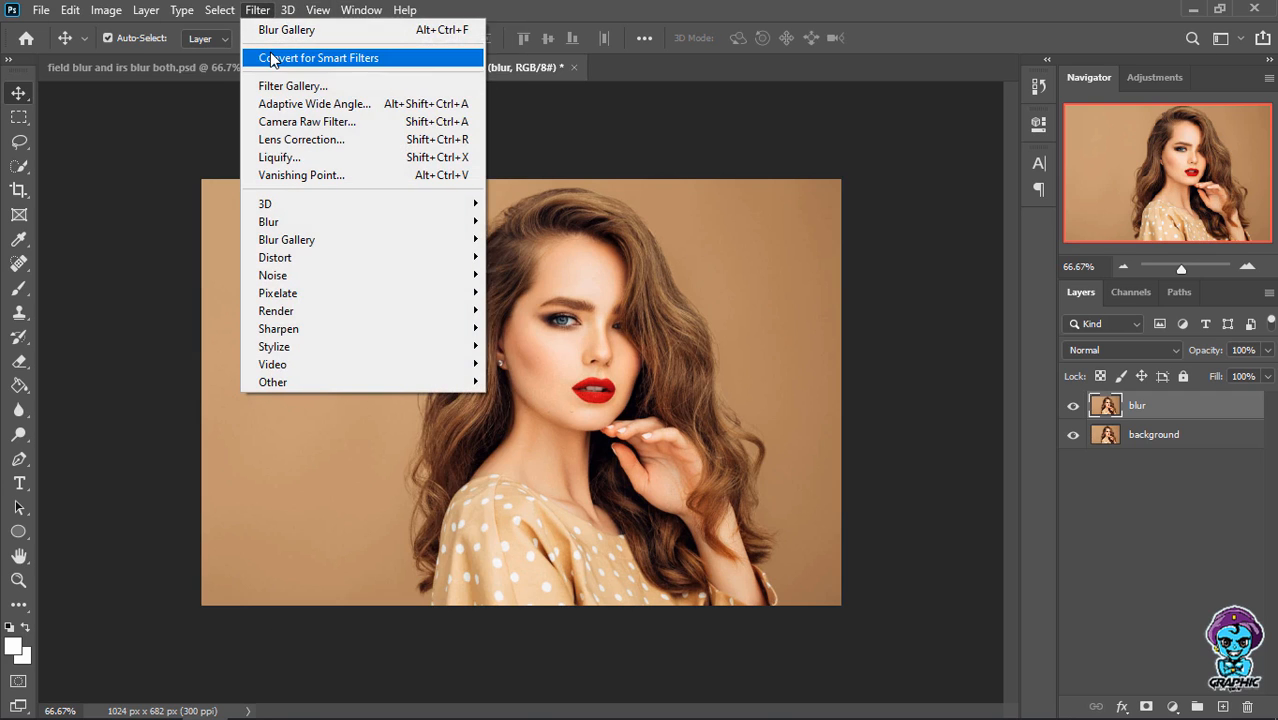
left_click(270, 58)
left_click(632, 287)
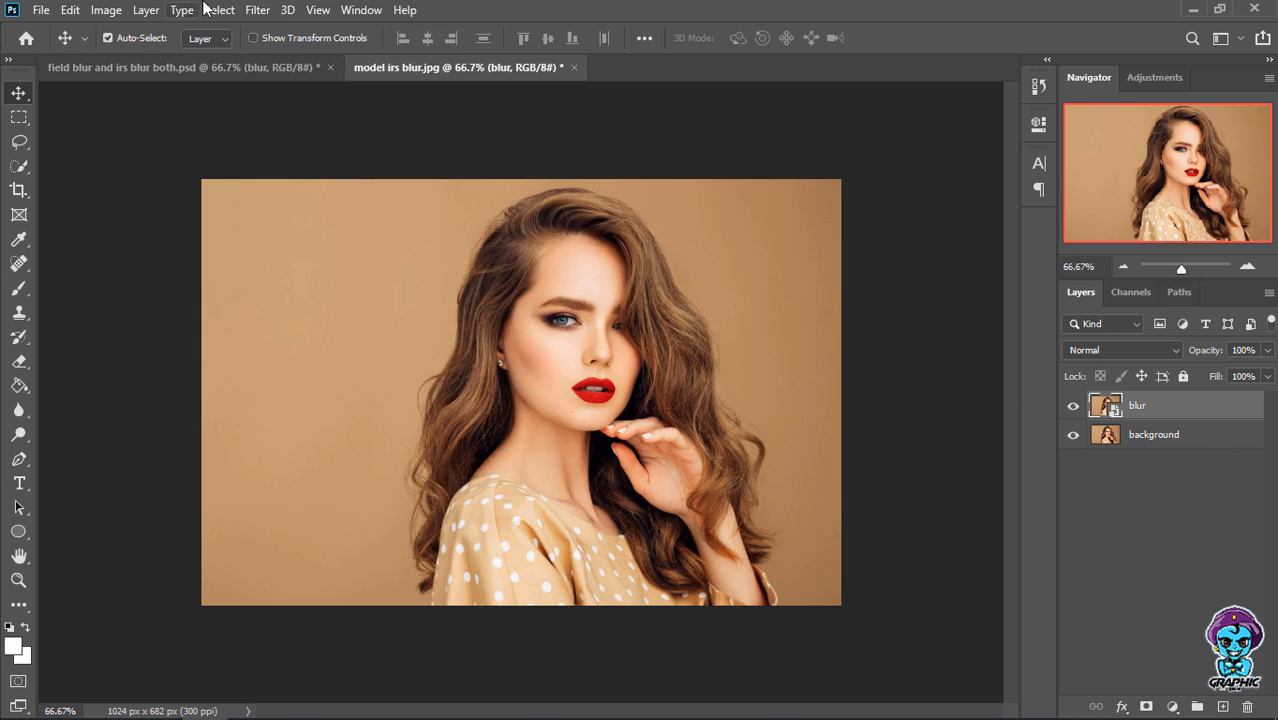
- Start the Iris Blur filter from the Blur Gallery on the blur layer
left_click(268, 10)
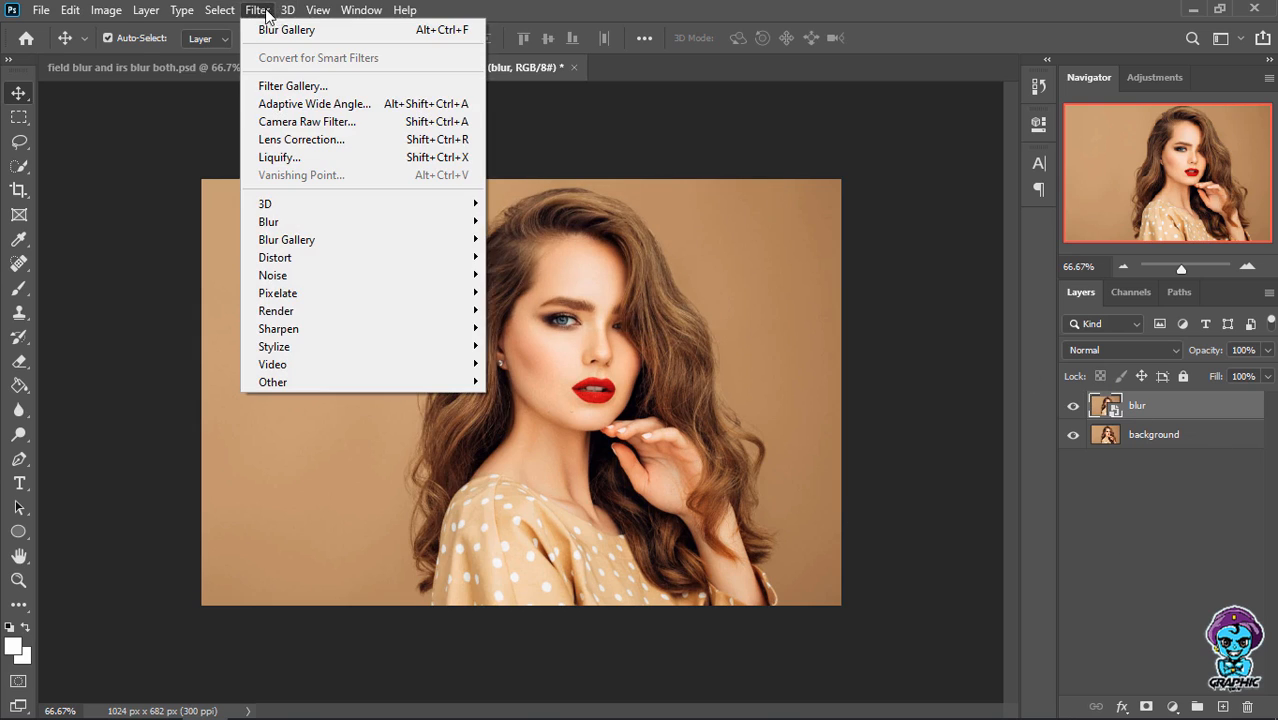
mouse_move(314, 243)
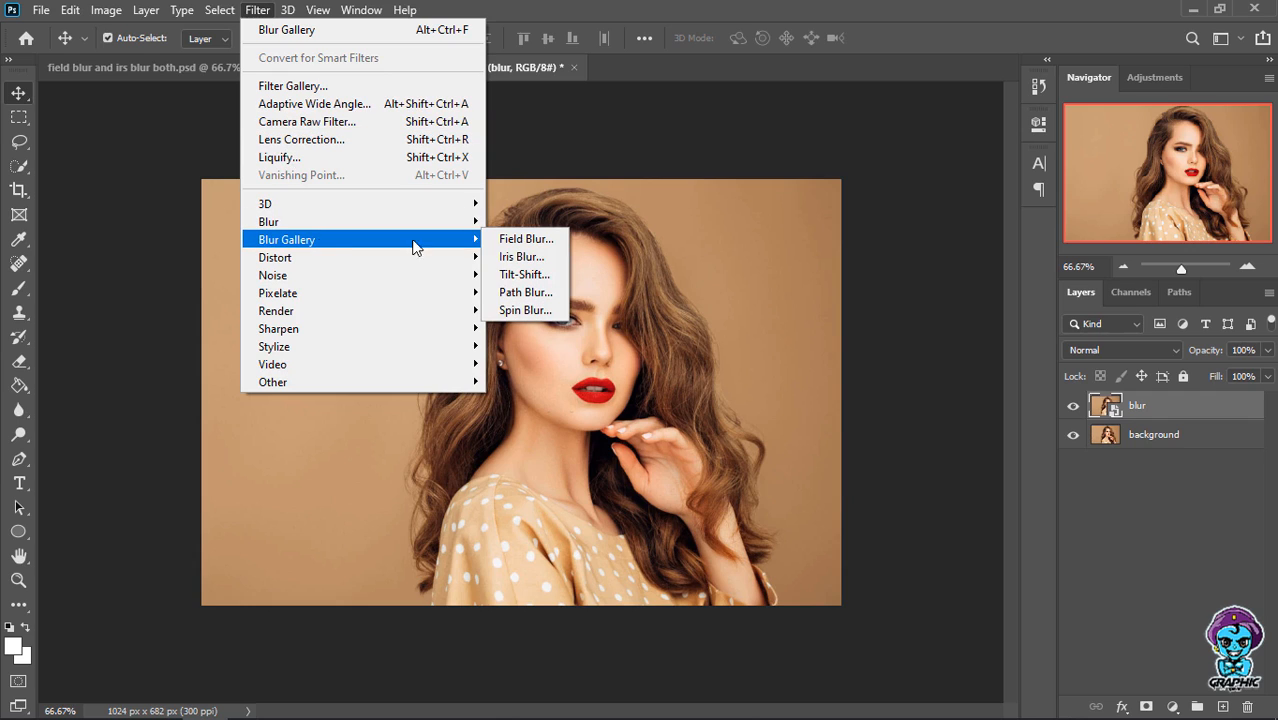
left_click(519, 257)
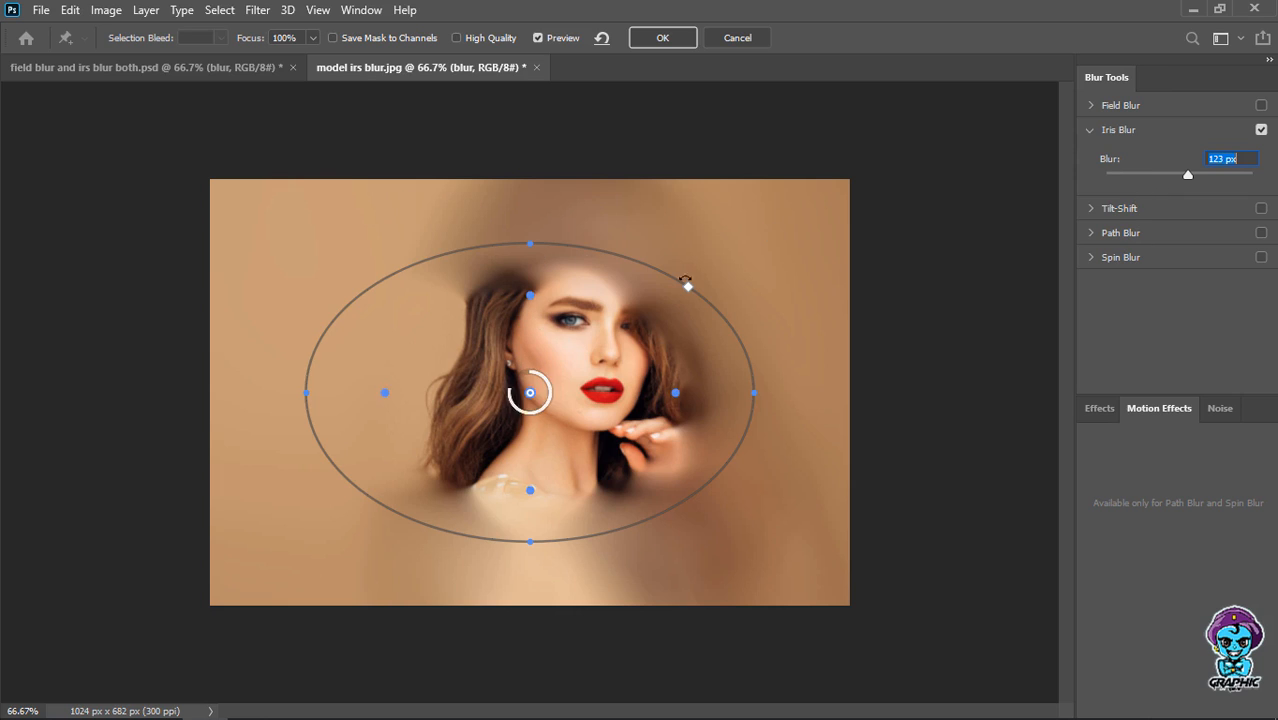
left_click(688, 287)
left_click_drag(590, 252, 621, 245)
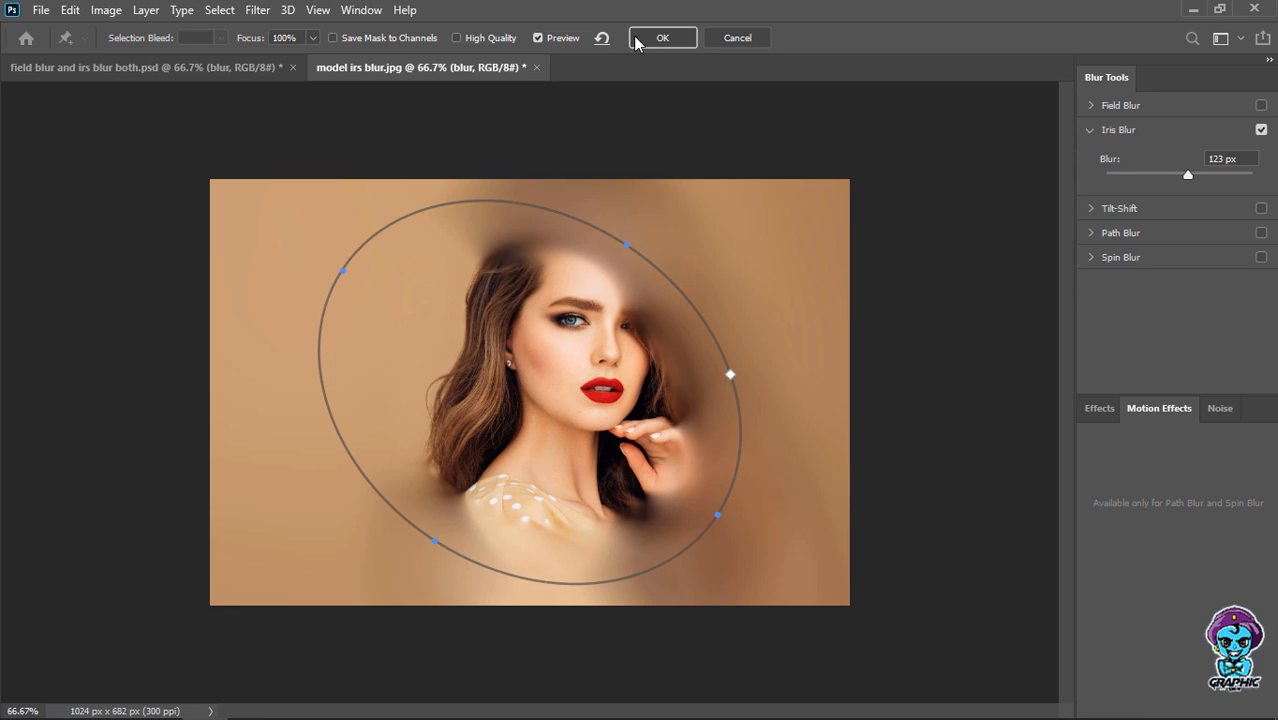
left_click(601, 38)
- Place a 15 px iris blur pin on the woman's face and fit its ellipse and feather handles from the hairline to the chin
left_click(585, 322)
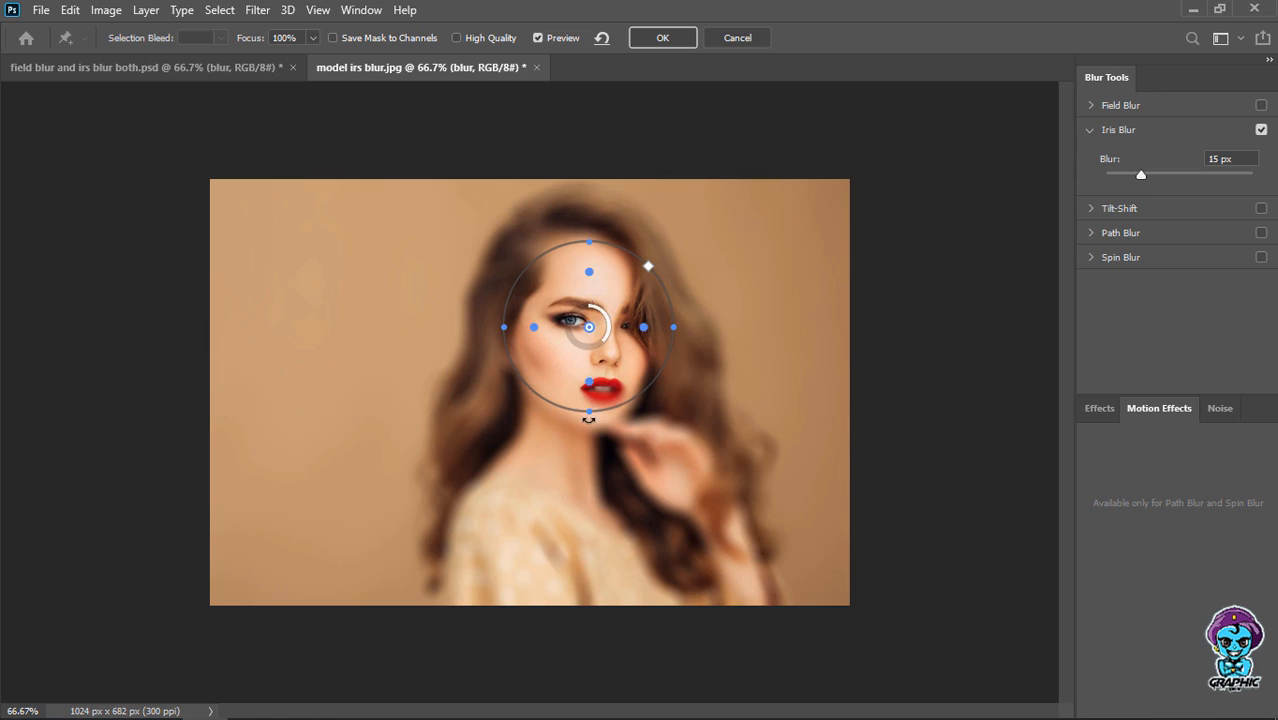
left_click_drag(589, 422, 593, 439)
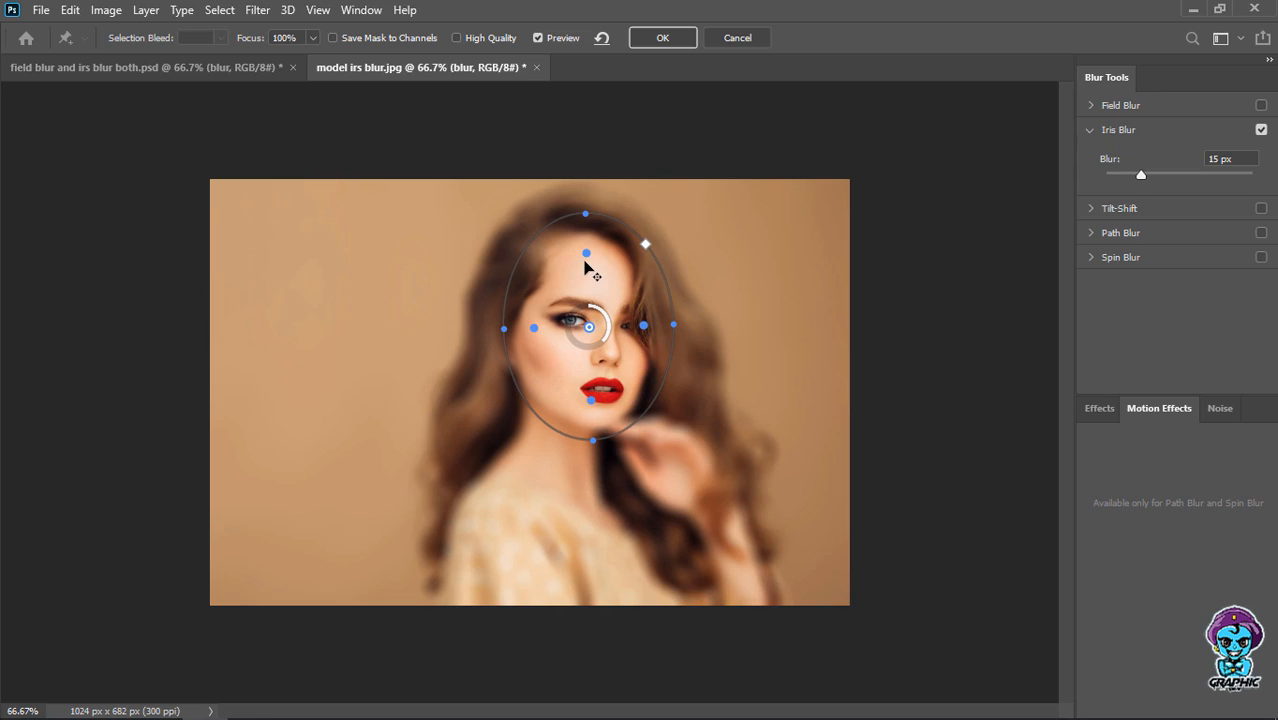
left_click_drag(586, 256, 586, 237)
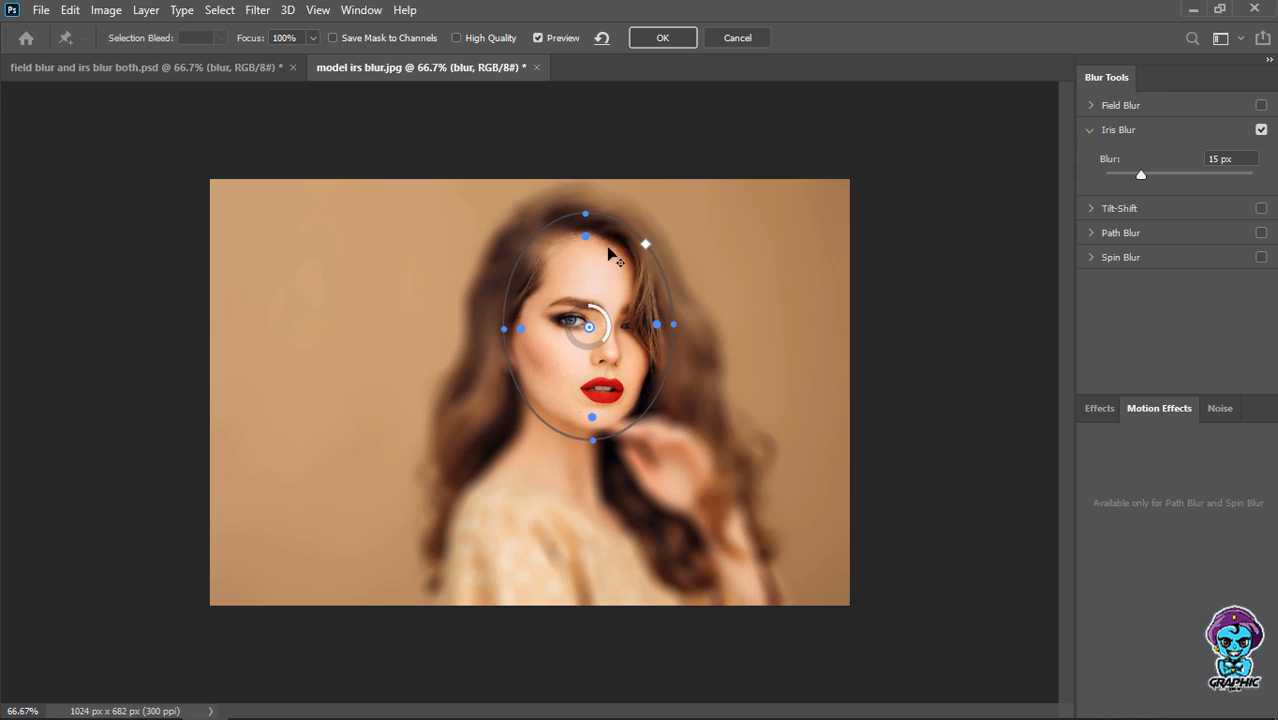
mouse_move(589, 238)
left_mouse_down()
mouse_move(589, 256)
mouse_move(588, 221)
left_mouse_up()
left_click_drag(657, 327, 643, 328)
left_click_drag(636, 329, 634, 335)
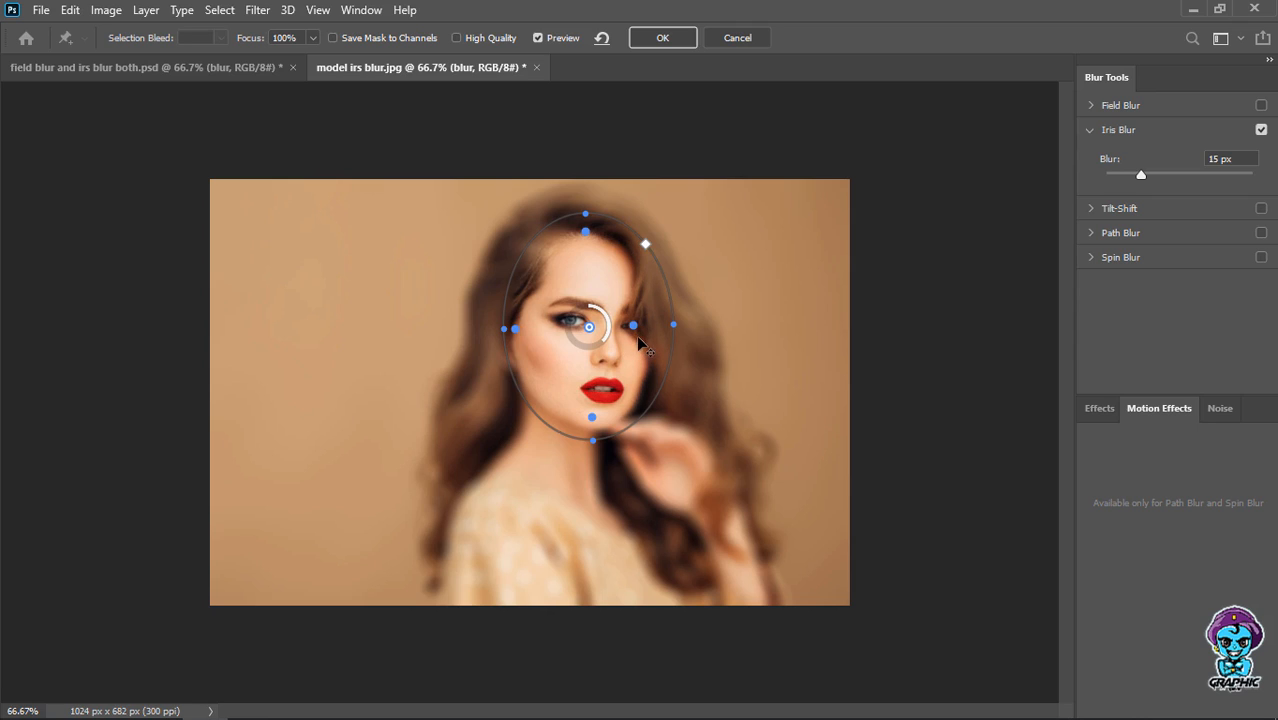
left_click_drag(638, 332, 640, 333)
left_click_drag(591, 418, 592, 428)
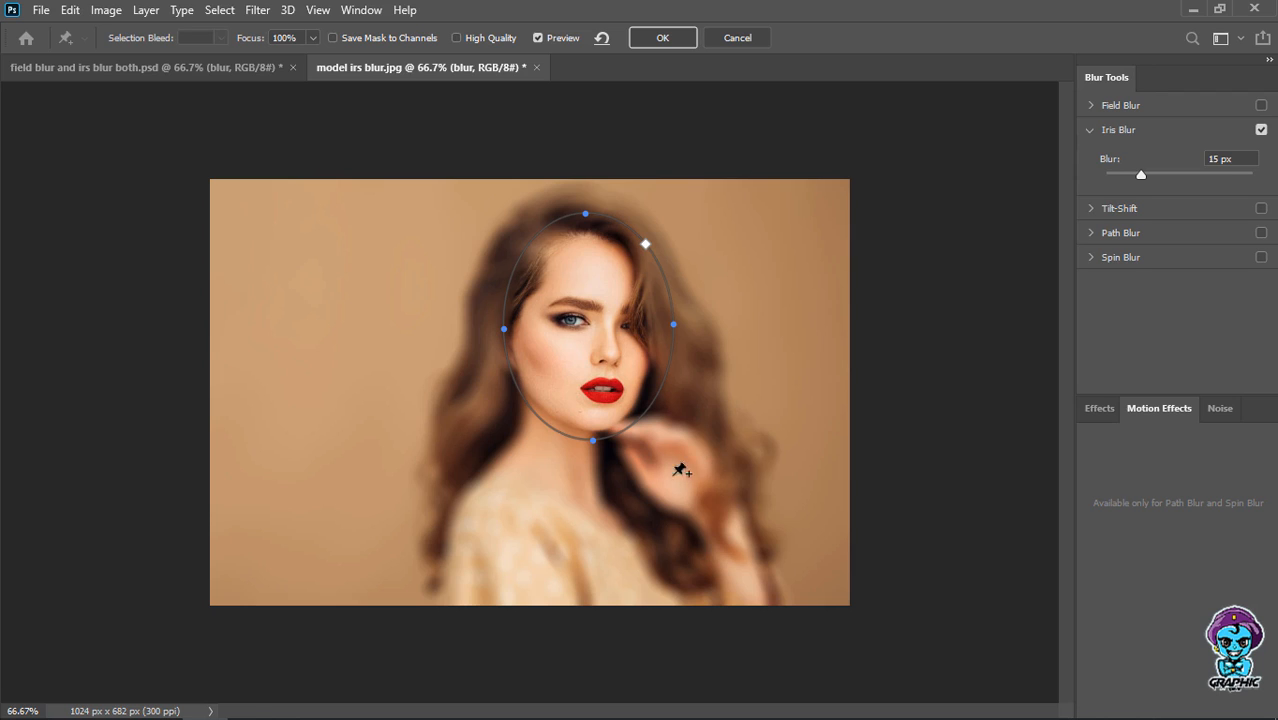
- Add a second 15 px iris blur pin on the hand, fitting its tilted, narrowed ellipse and feather handles around it, and apply the filter
left_click(671, 464)
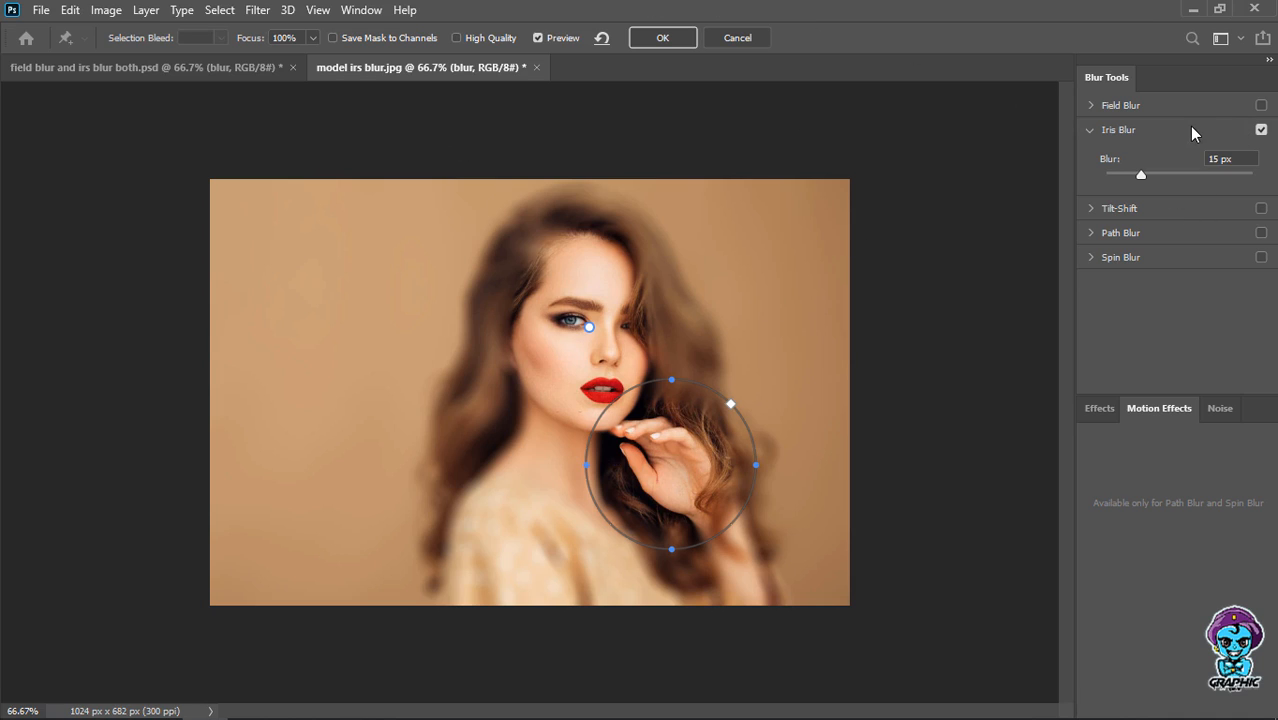
left_click(1091, 131)
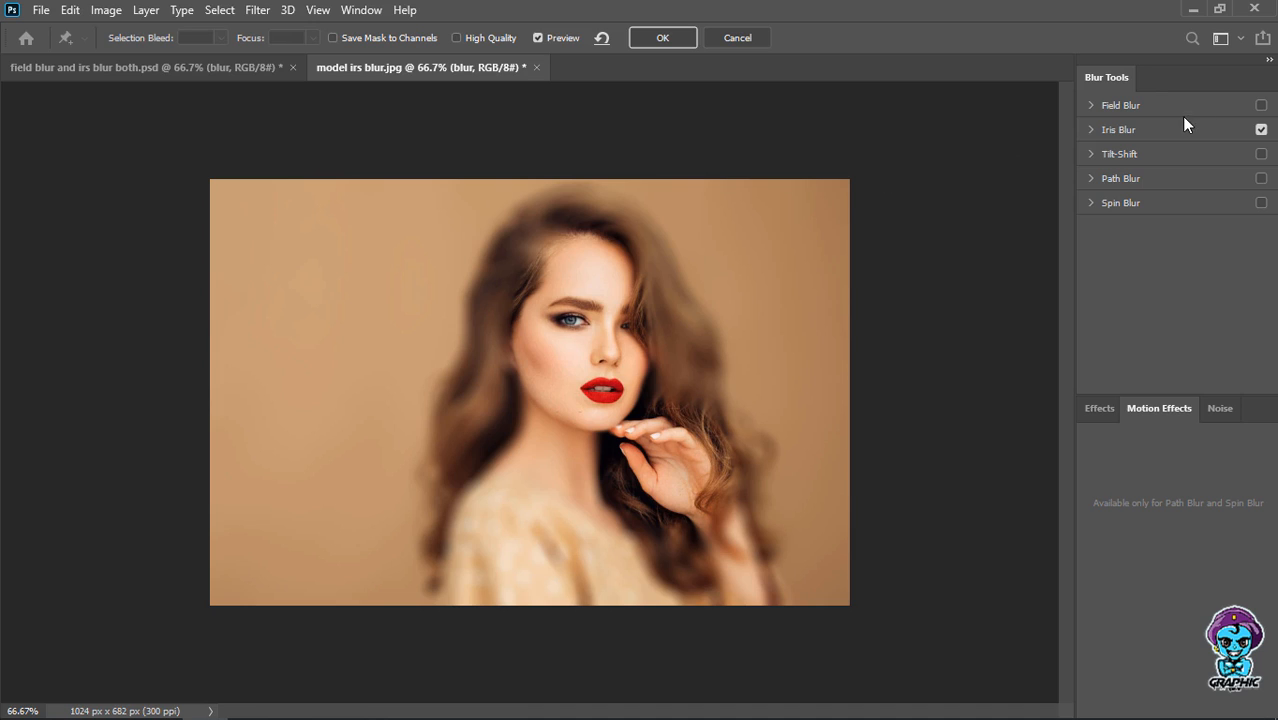
left_click(1106, 128)
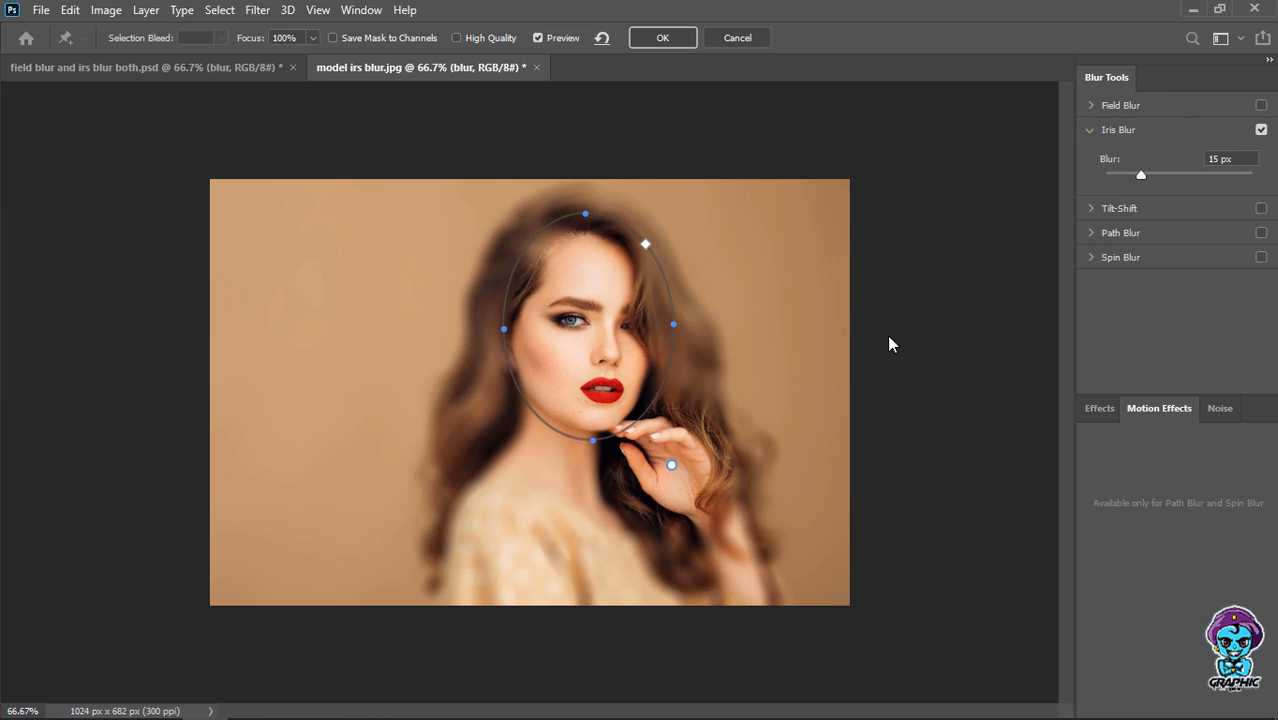
left_click(672, 466)
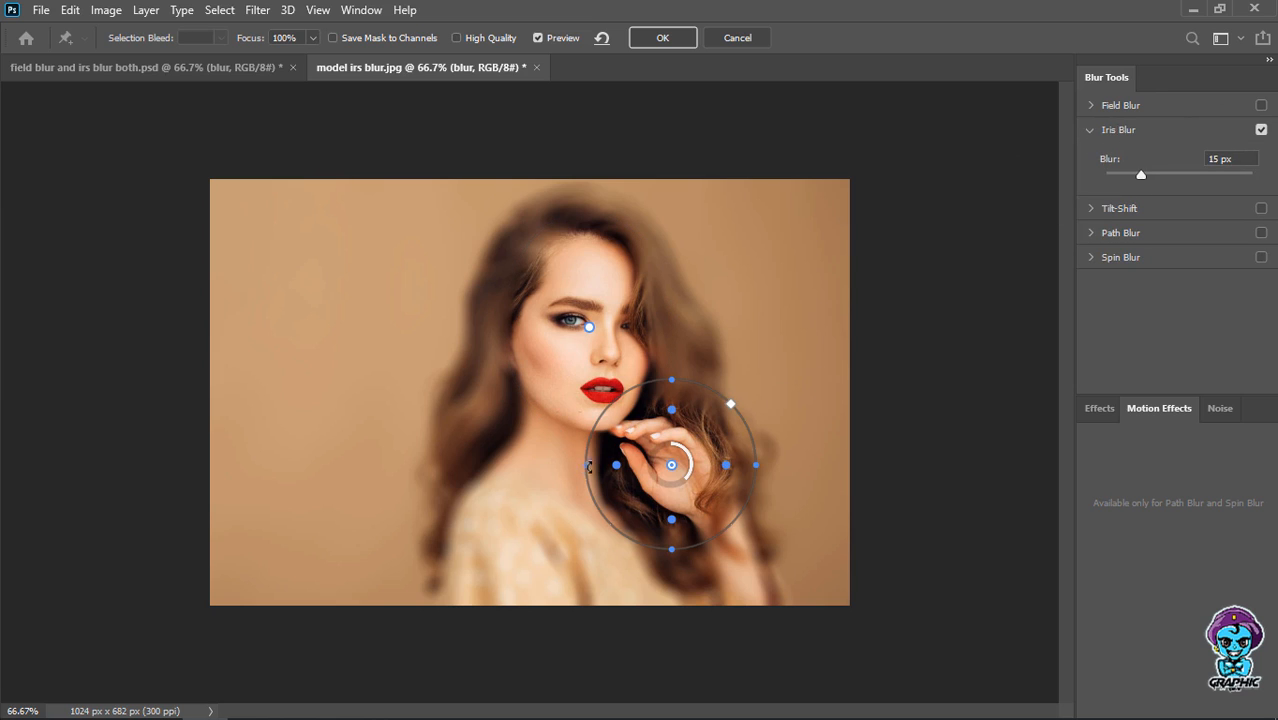
left_click_drag(586, 465, 634, 495)
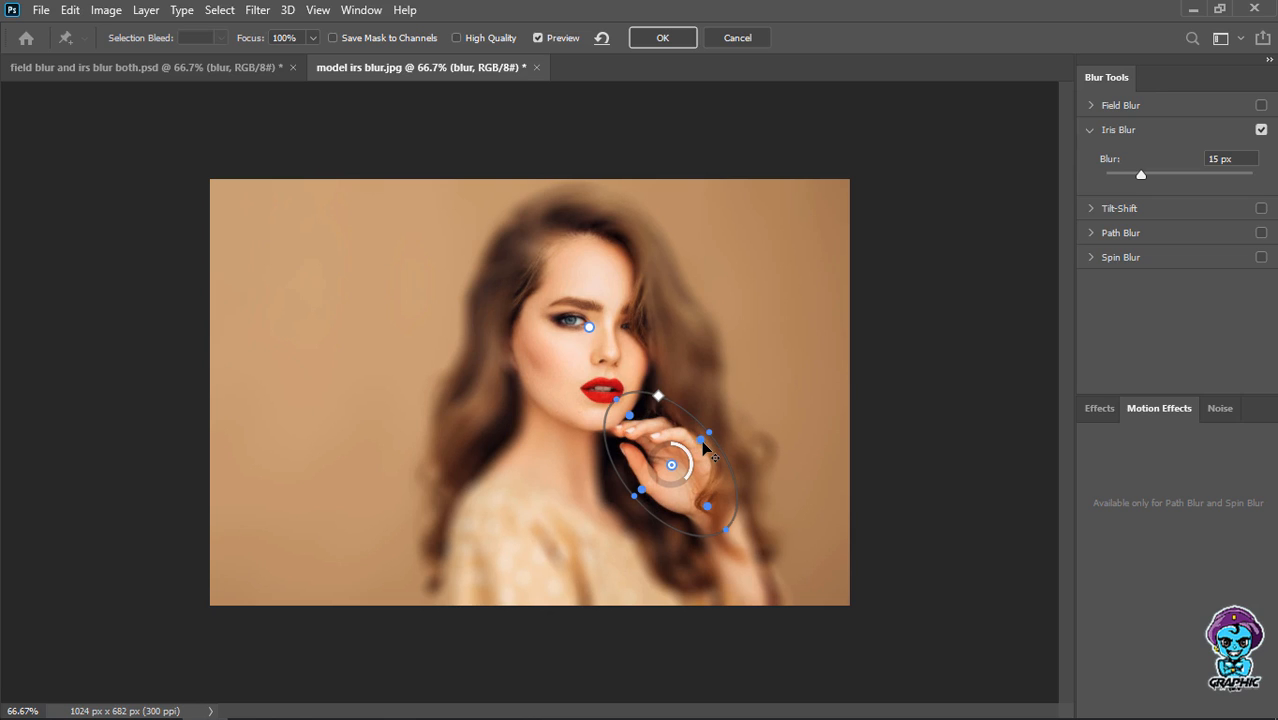
left_click_drag(703, 442, 706, 439)
left_click(692, 38)
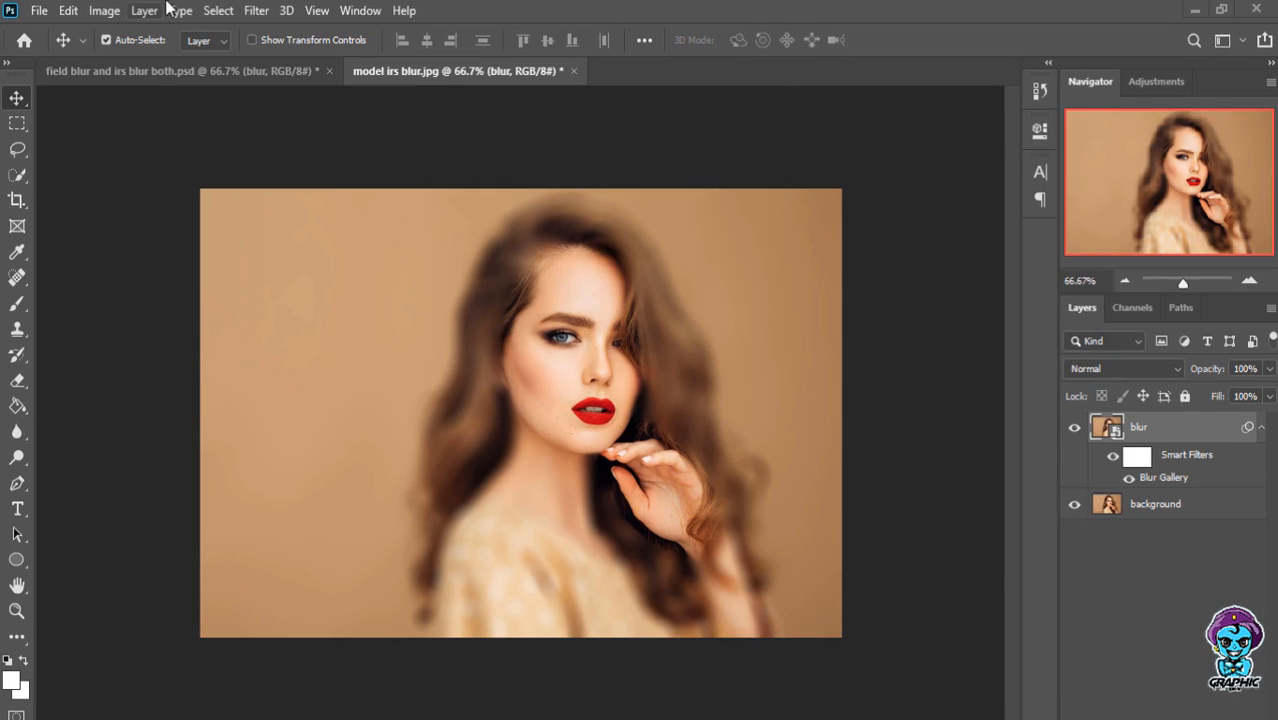
- Reopen the blur layer's Blur Gallery smart filter, pull the face pin's feather handles slightly inward, and apply the change
double_click(1165, 478)
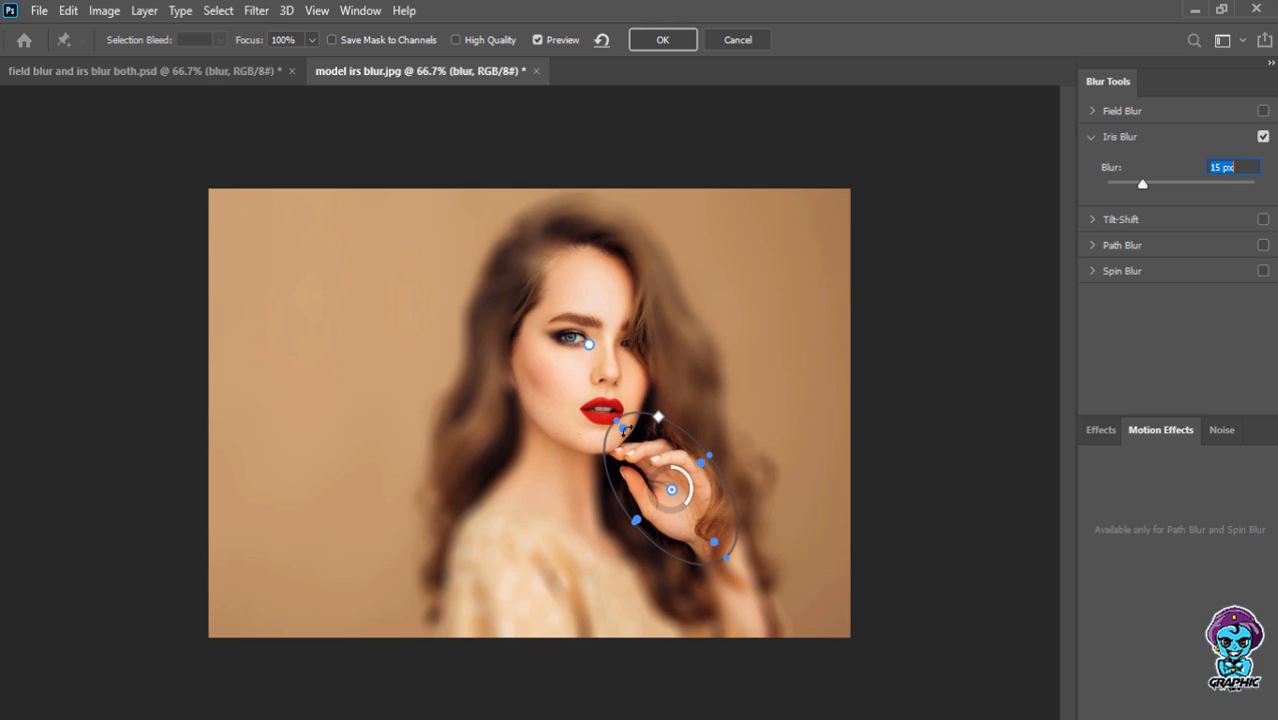
left_click(672, 490)
left_click(589, 345)
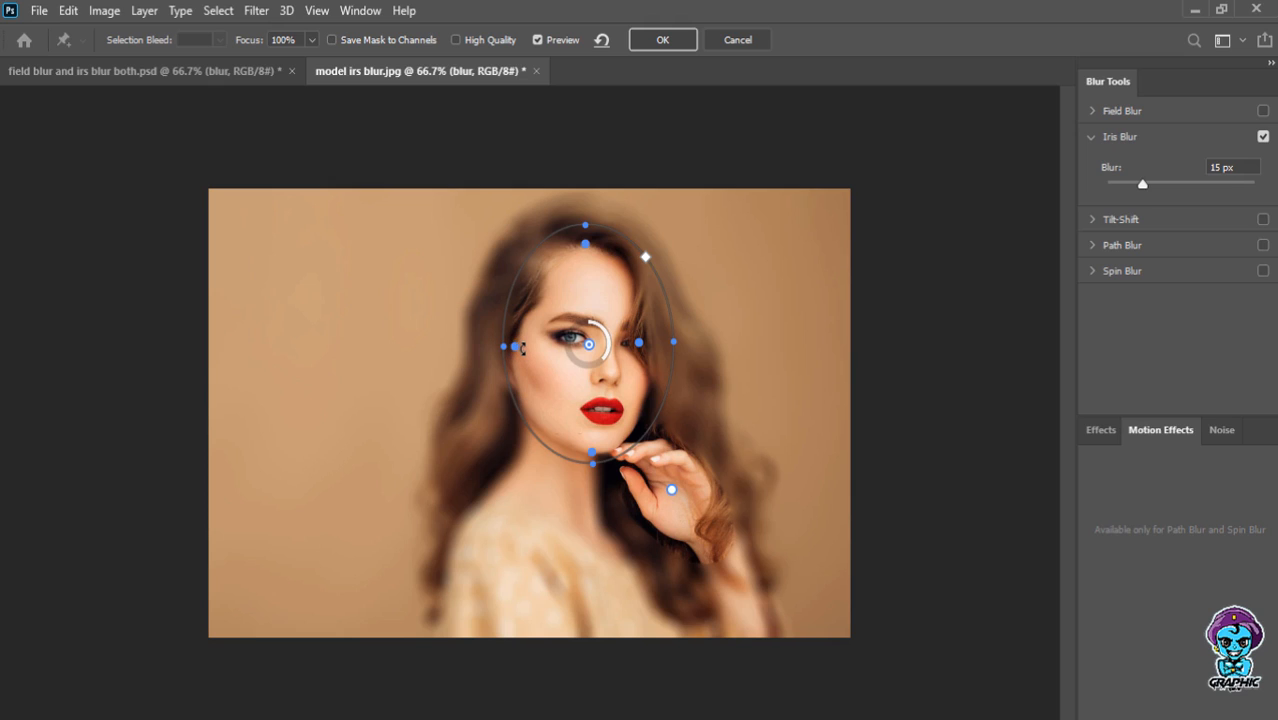
left_click_drag(521, 348, 523, 349)
left_click_drag(587, 256, 590, 268)
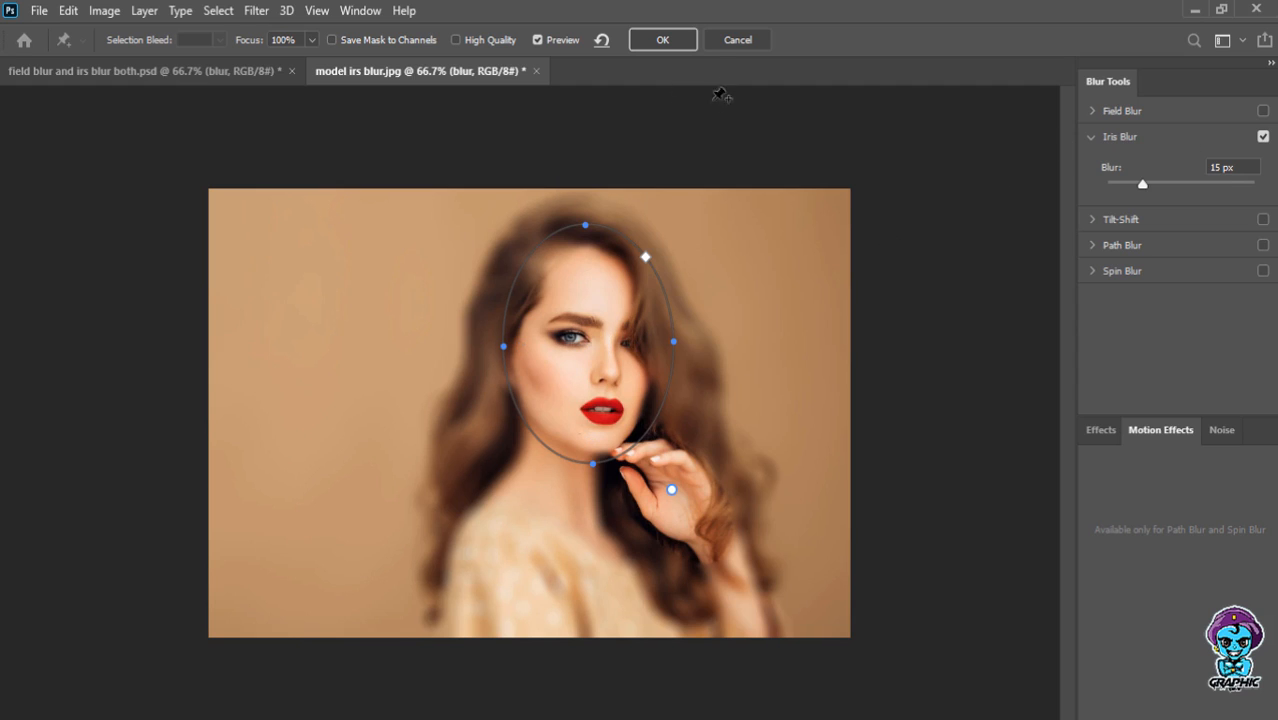
left_click(1091, 137)
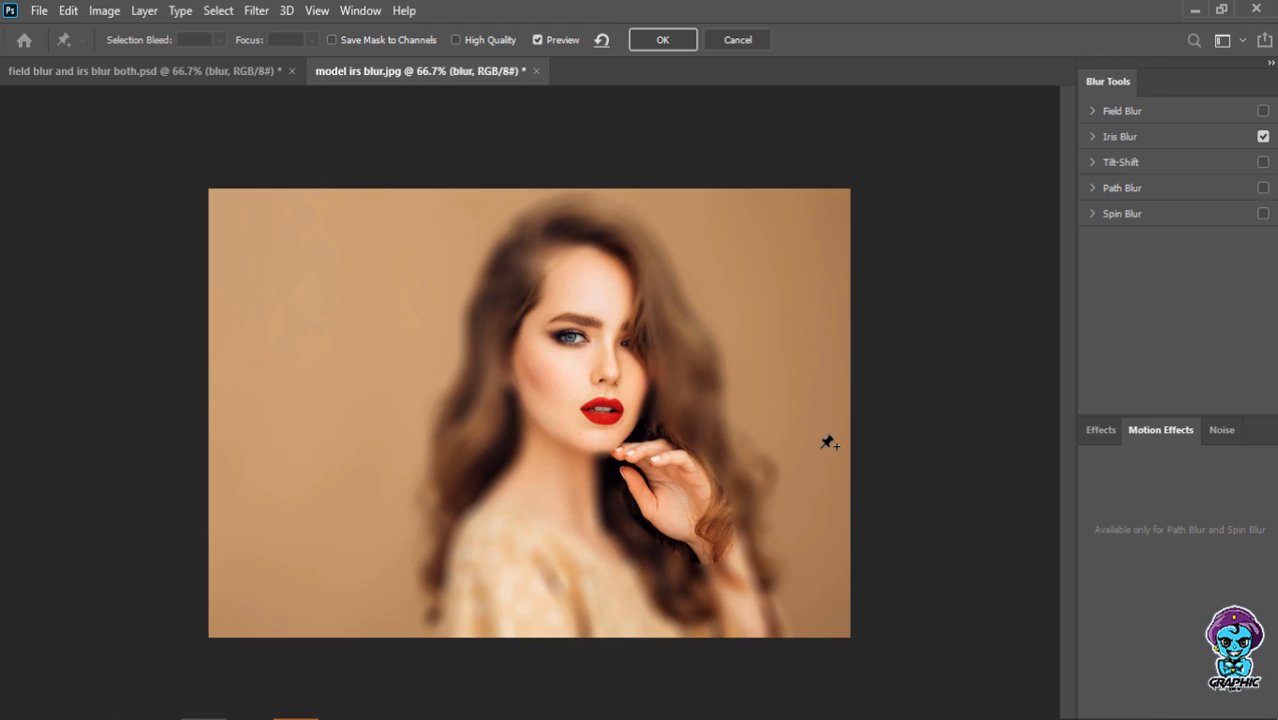
left_click(689, 40)
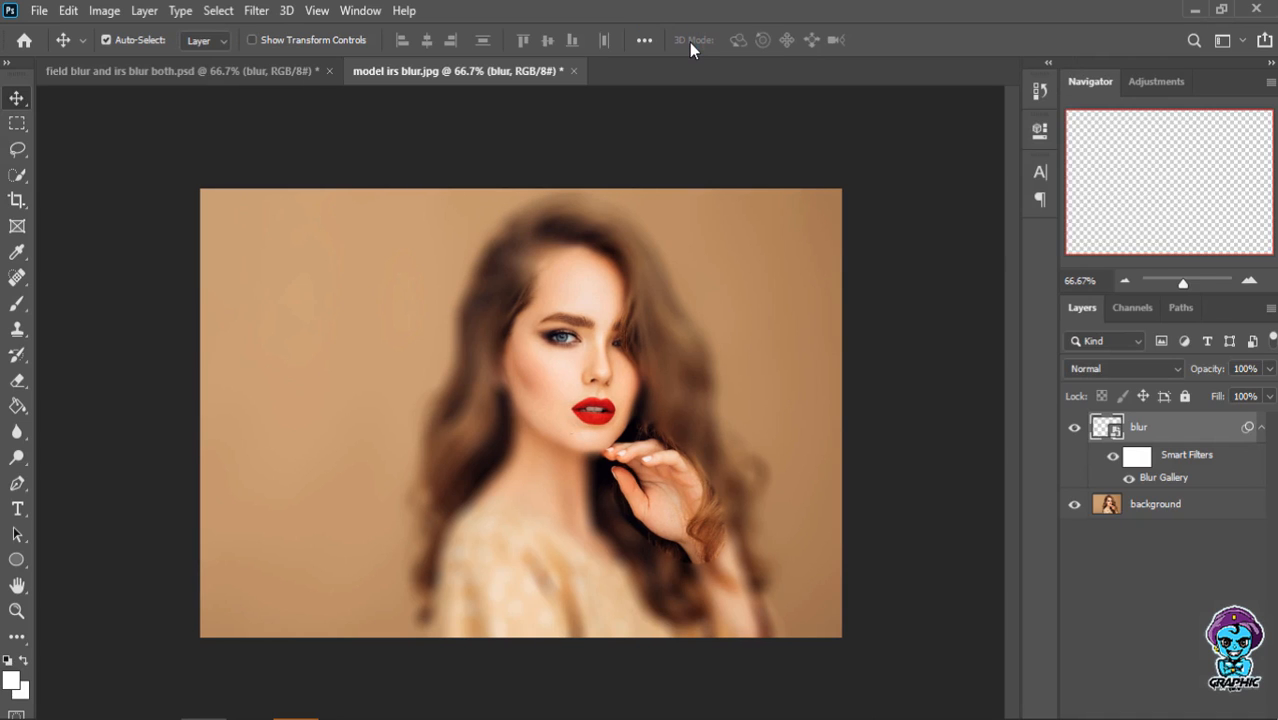